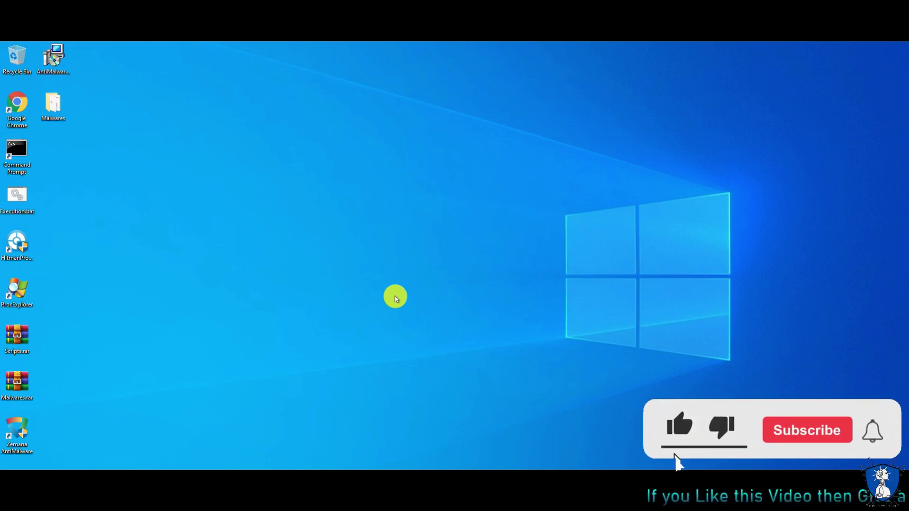
# - Launch Zemana AntiMalware from its desktop shortcut
pyautogui.doubleClick(15, 428)
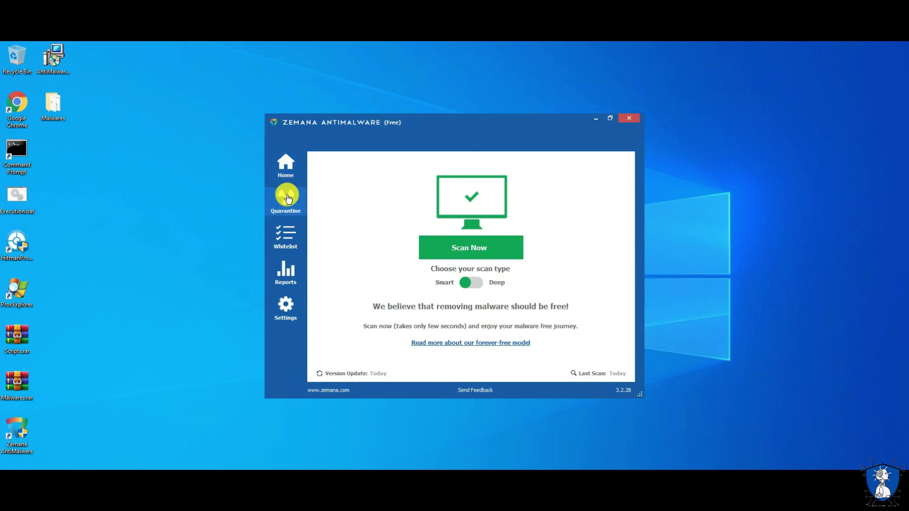
# - Review Zemana's empty Quarantine, Whitelist and Reports pages
pyautogui.click(287, 197)
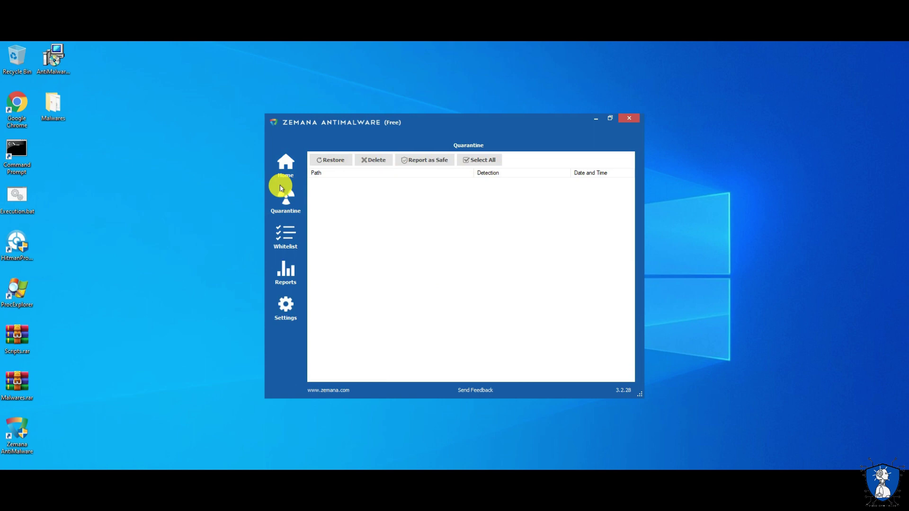
pyautogui.click(278, 245)
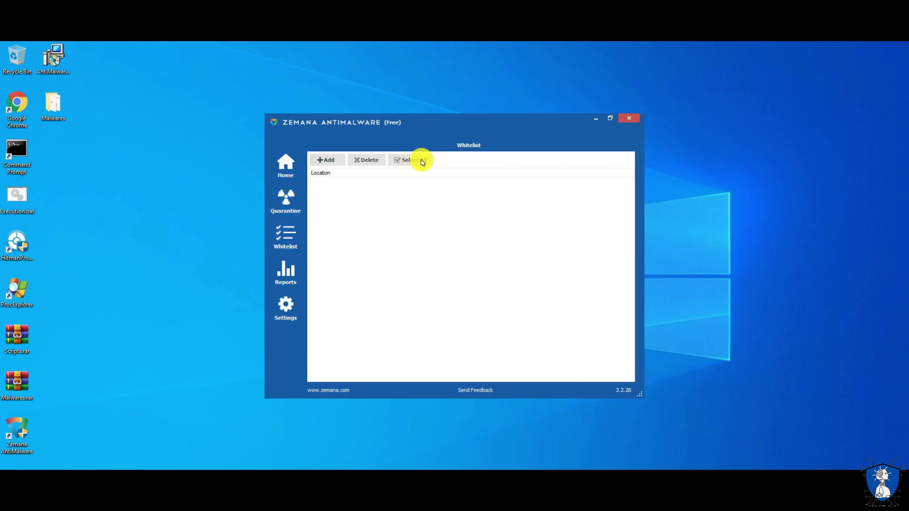
pyautogui.click(285, 263)
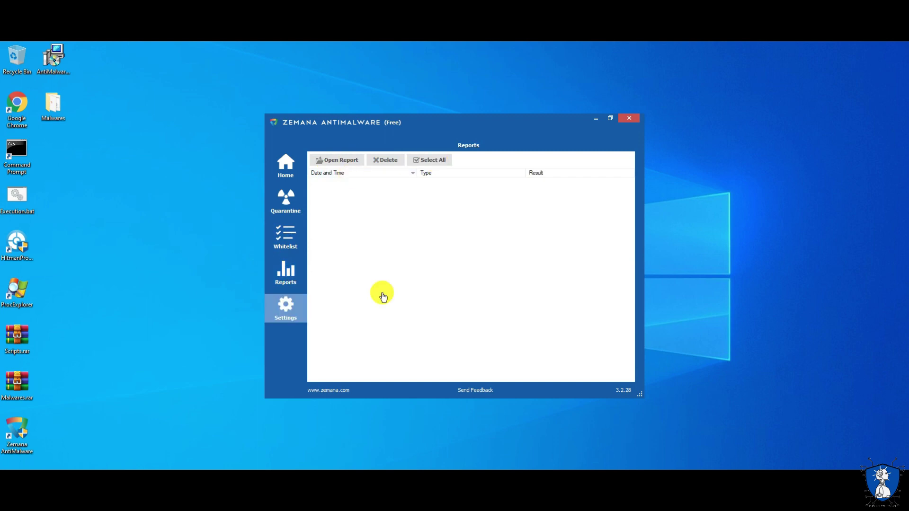
# - Check the scan settings and confirm version 3.2.28 is up to date, then close Zemana
pyautogui.click(285, 308)
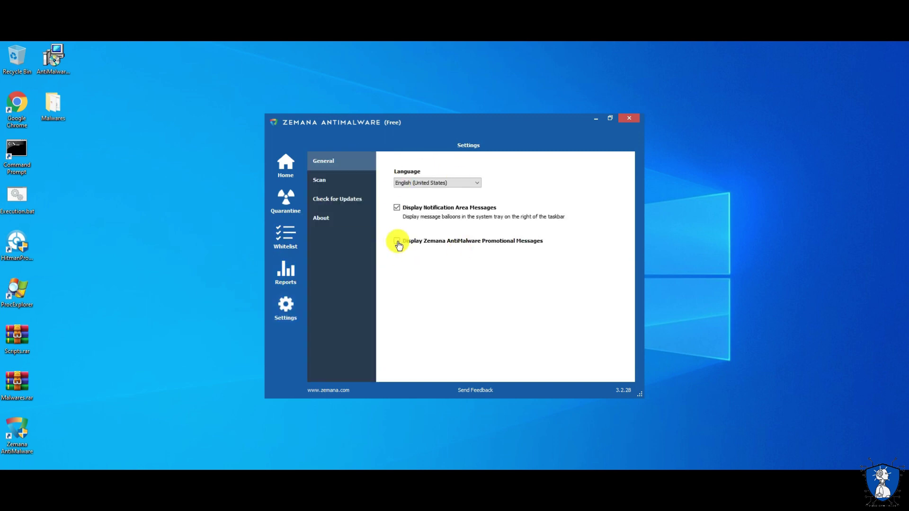
pyautogui.click(326, 184)
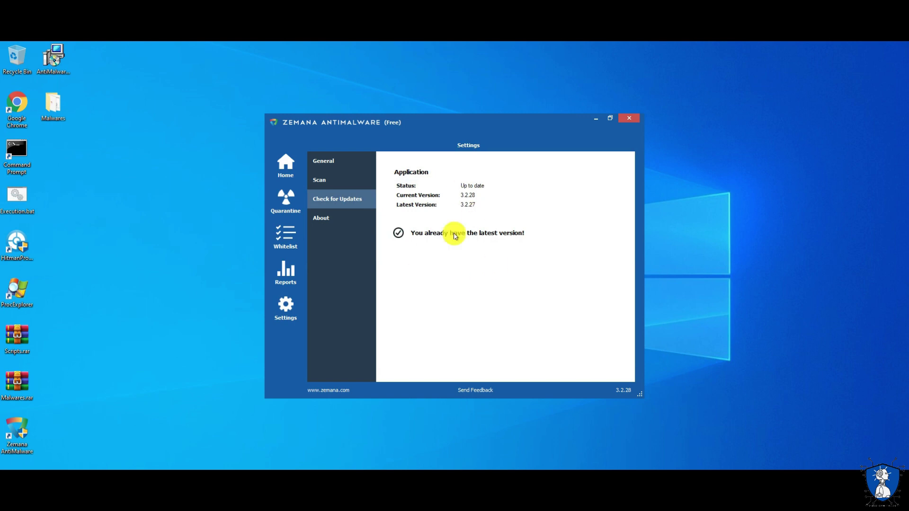
pyautogui.click(337, 223)
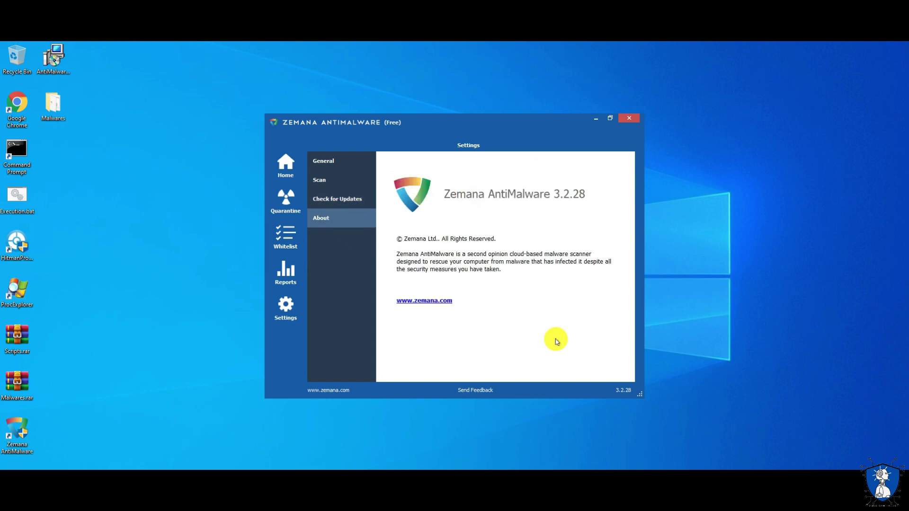
pyautogui.click(634, 120)
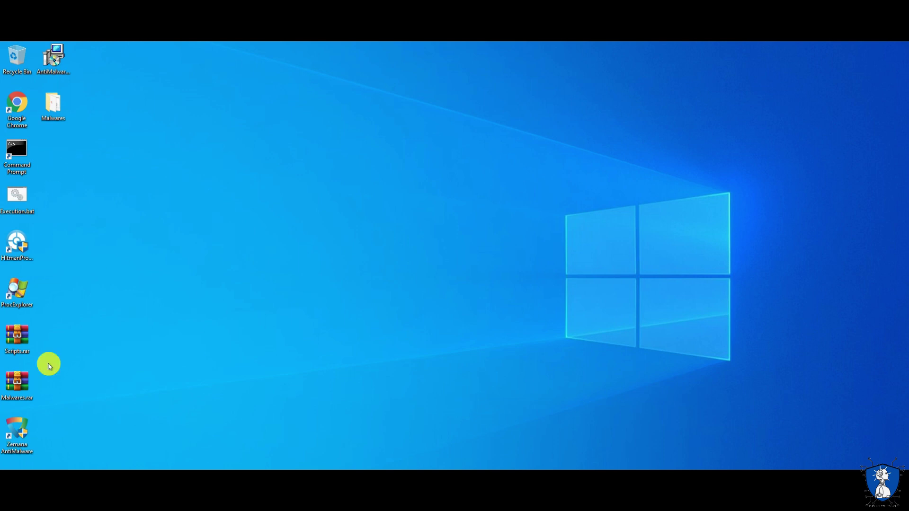
# - Open the Malwares folder and run Execution.bat to bring up its caution prompt
pyautogui.doubleClick(53, 105)
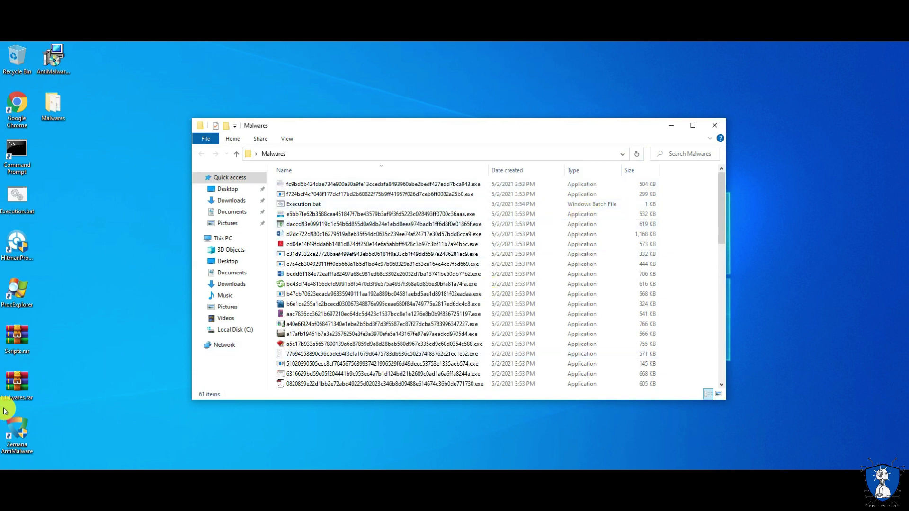
pyautogui.doubleClick(15, 377)
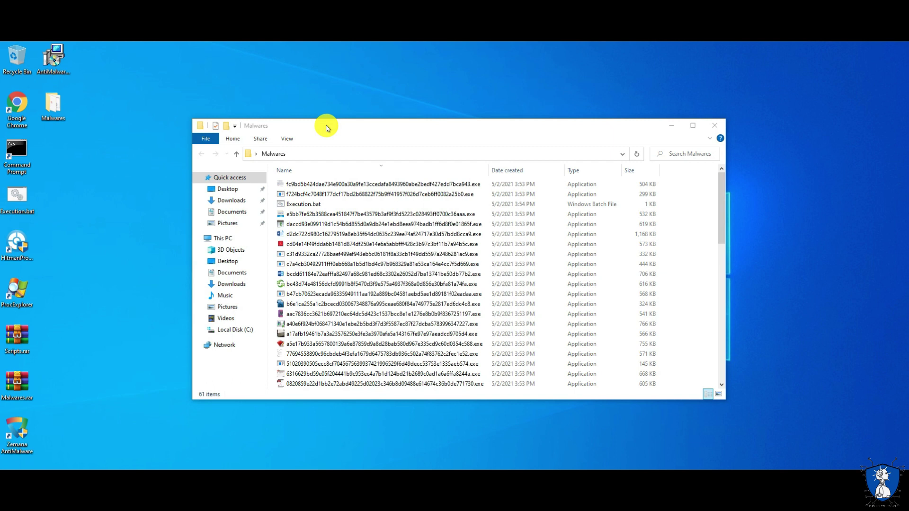
pyautogui.click(290, 205)
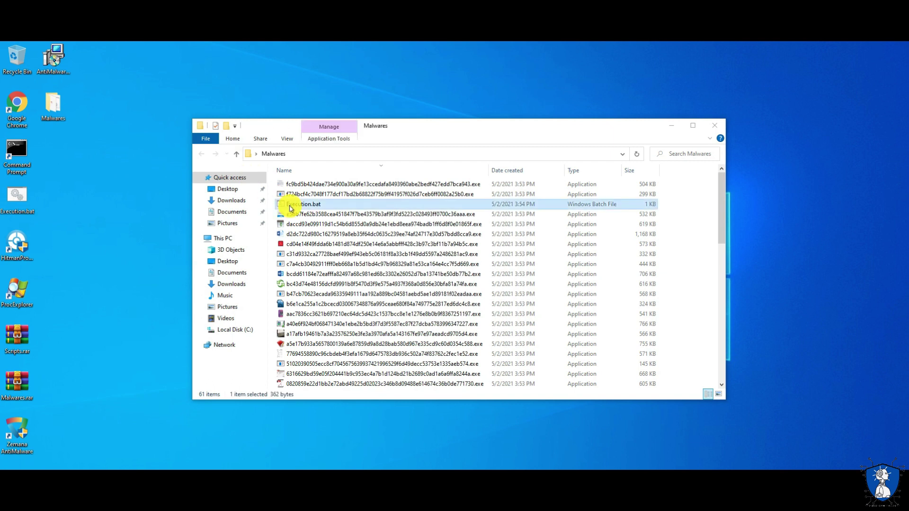
pyautogui.doubleClick(290, 205)
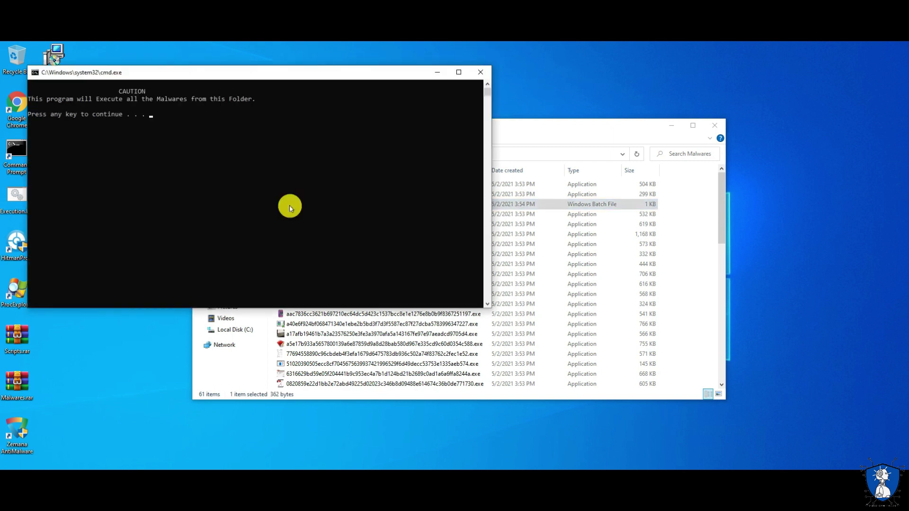
# - Minimize the Malwares window, place Task Manager in the lower right, and refocus the batch window
pyautogui.click(673, 127)
pyautogui.hotkey('ctrl', 'shift', 'Escape')
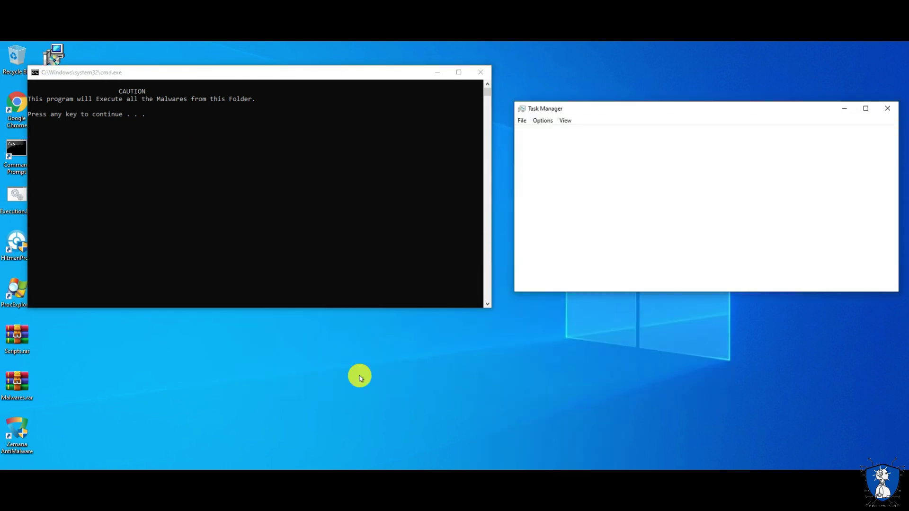
pyautogui.moveTo(674, 108); pyautogui.dragTo(680, 285)
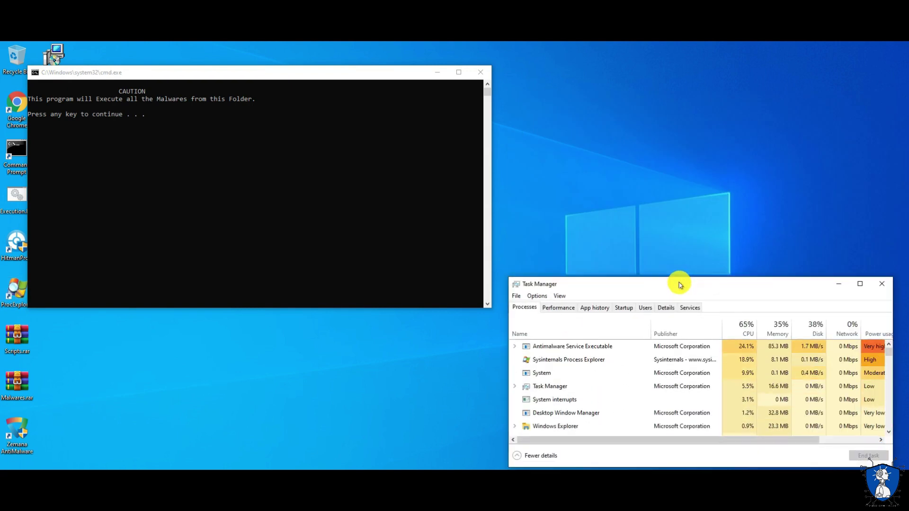
pyautogui.click(126, 72)
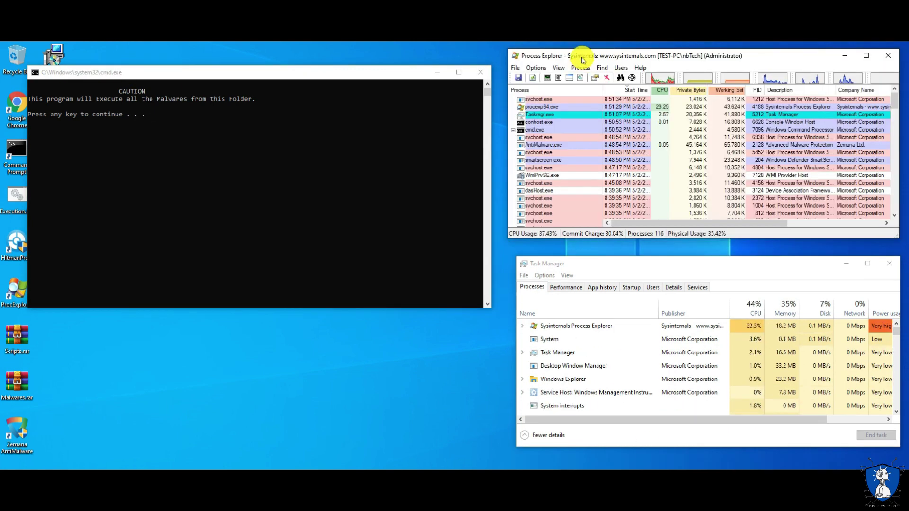
pyautogui.click(235, 75)
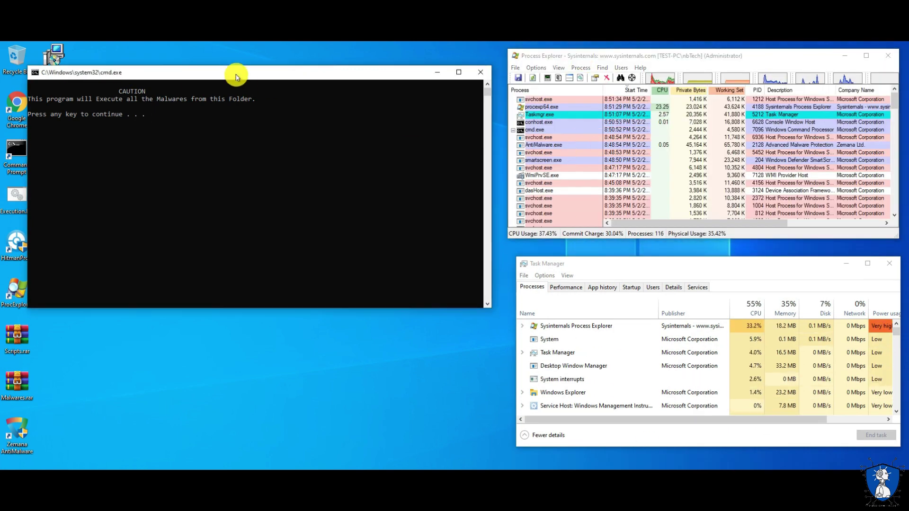
# - Start the sample run, dismissing each .NET Framework request and error dialog through sample 33
pyautogui.press('Return')
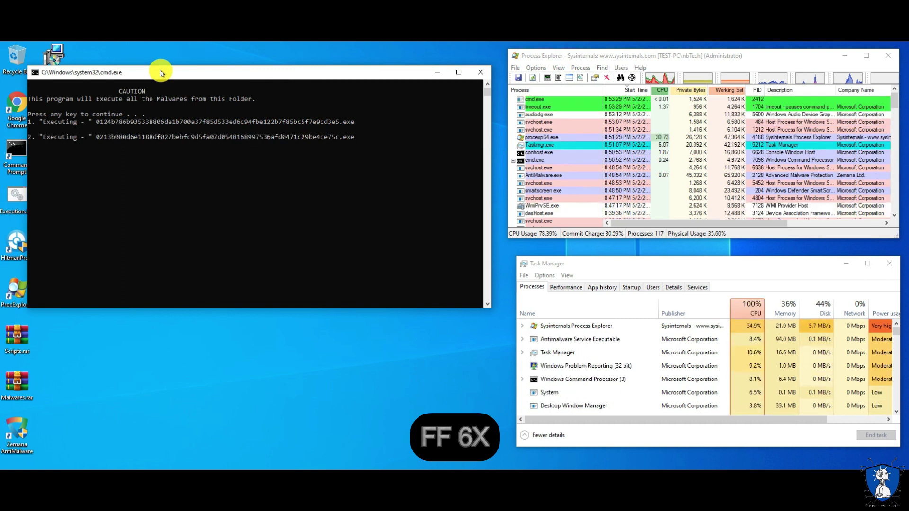
pyautogui.click(694, 60)
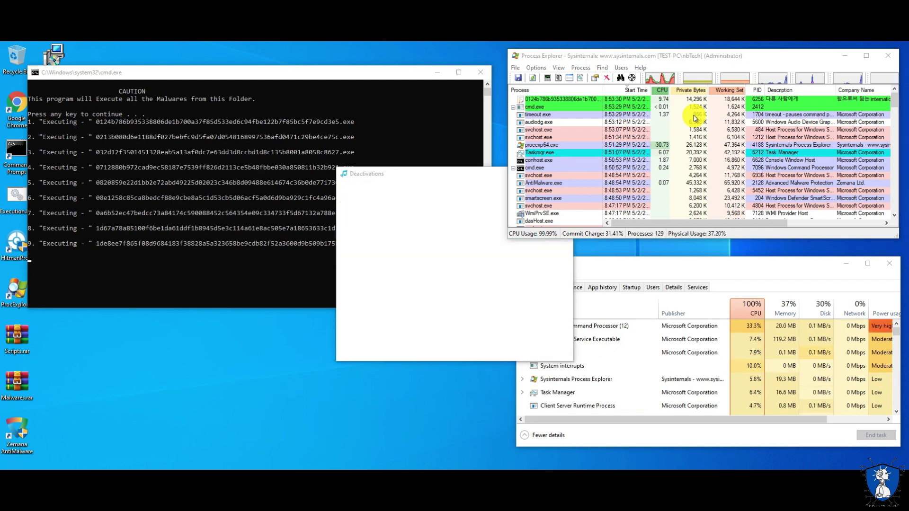
pyautogui.click(603, 148)
pyautogui.click(539, 239)
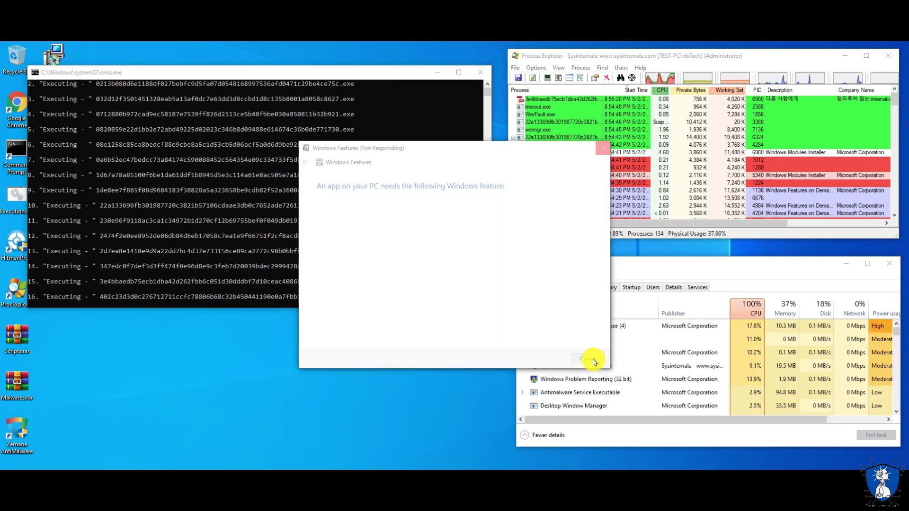
pyautogui.click(595, 361)
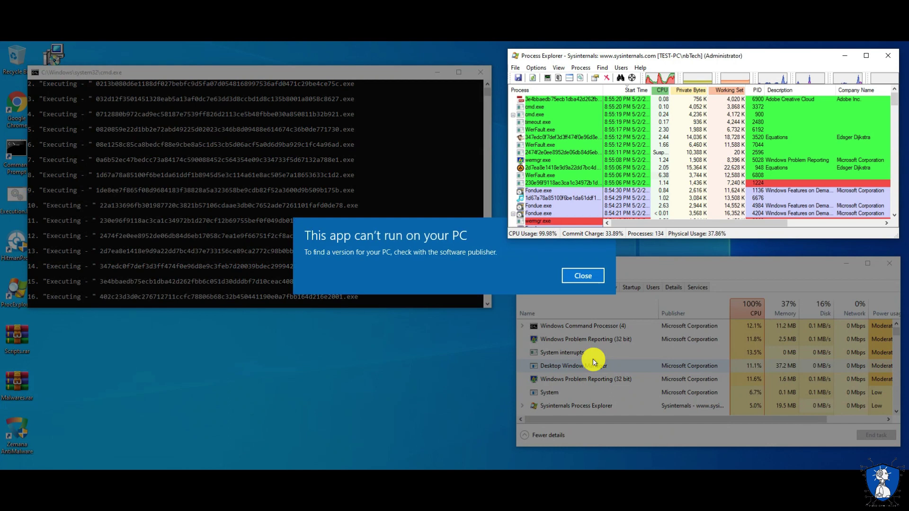
pyautogui.click(570, 272)
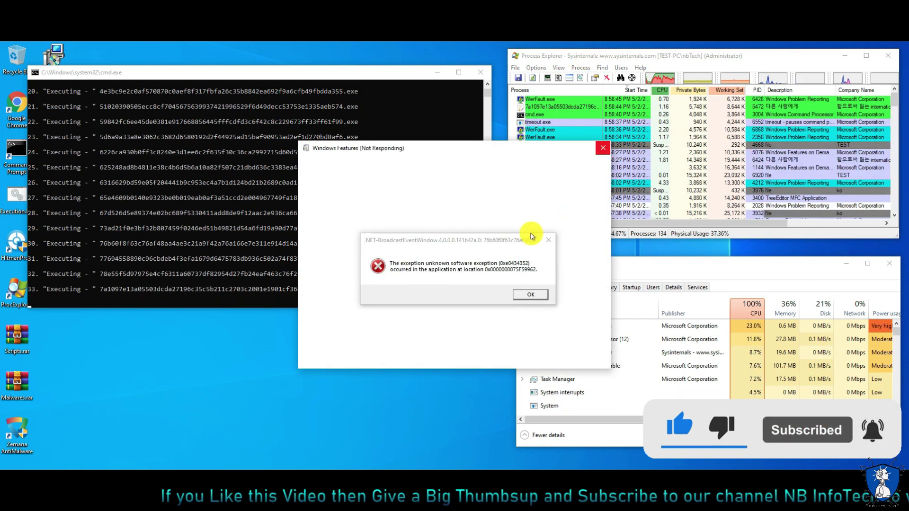
pyautogui.click(547, 240)
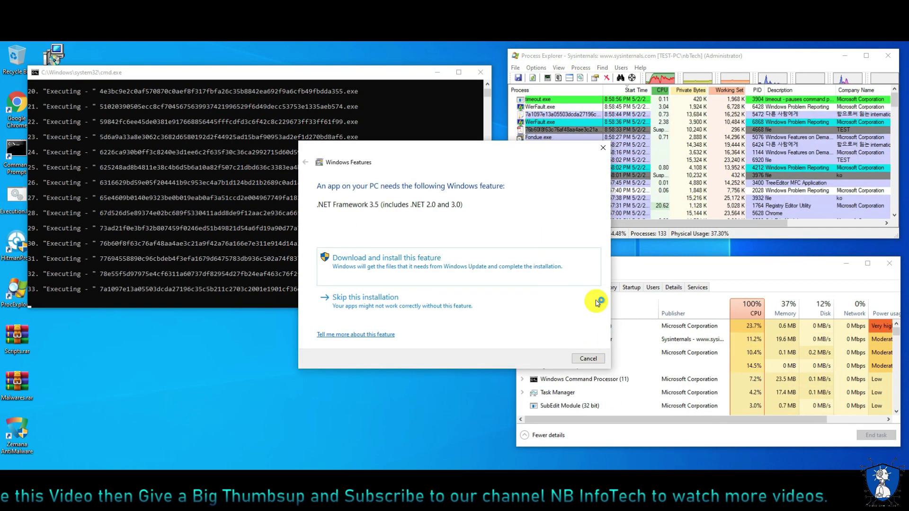
# - Skip or close every .NET Framework 3.5 prompt until all 60 samples finish executing
pyautogui.click(595, 312)
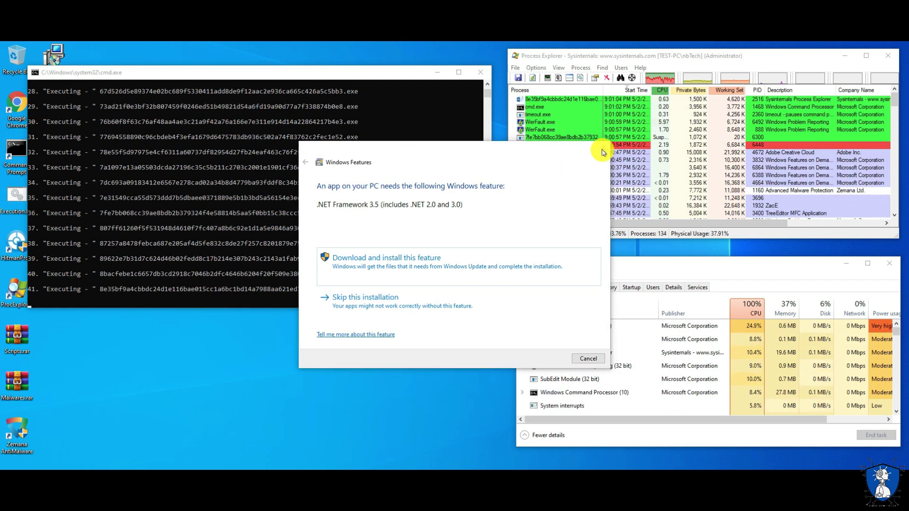
pyautogui.click(602, 152)
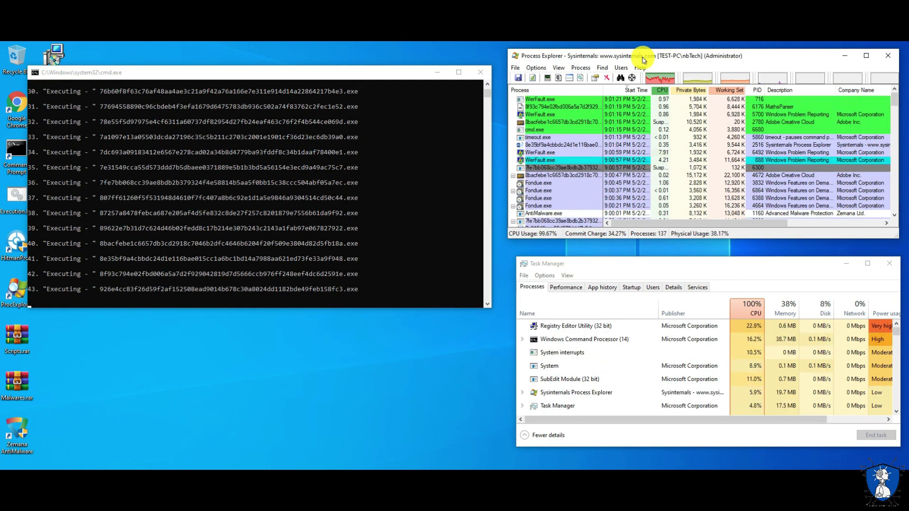
pyautogui.click(603, 147)
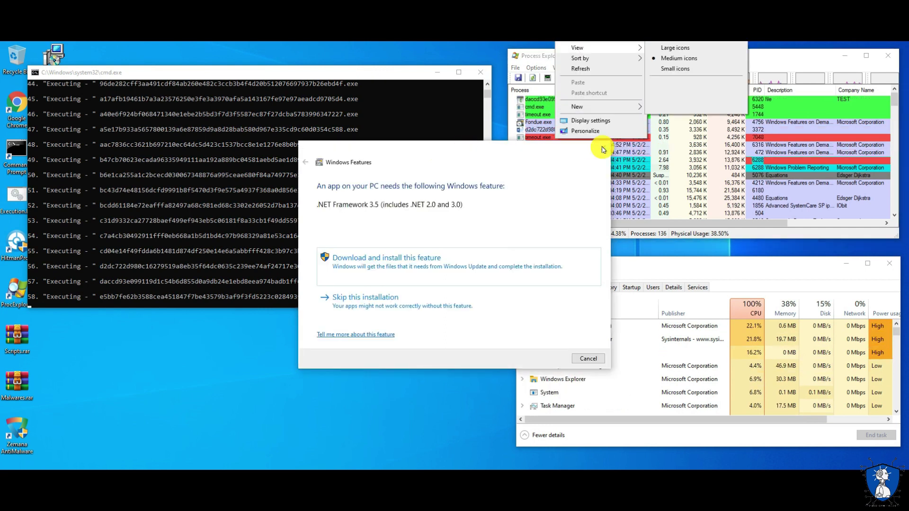
pyautogui.click(602, 148)
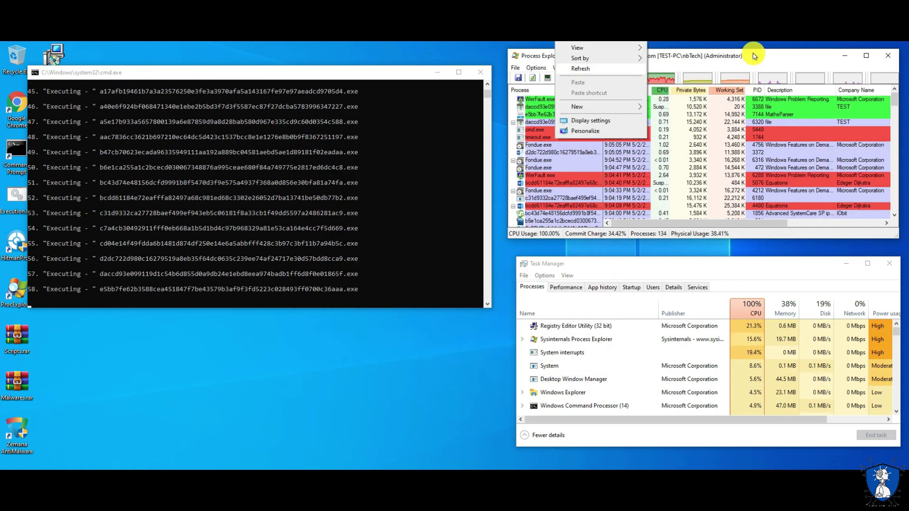
pyautogui.click(751, 55)
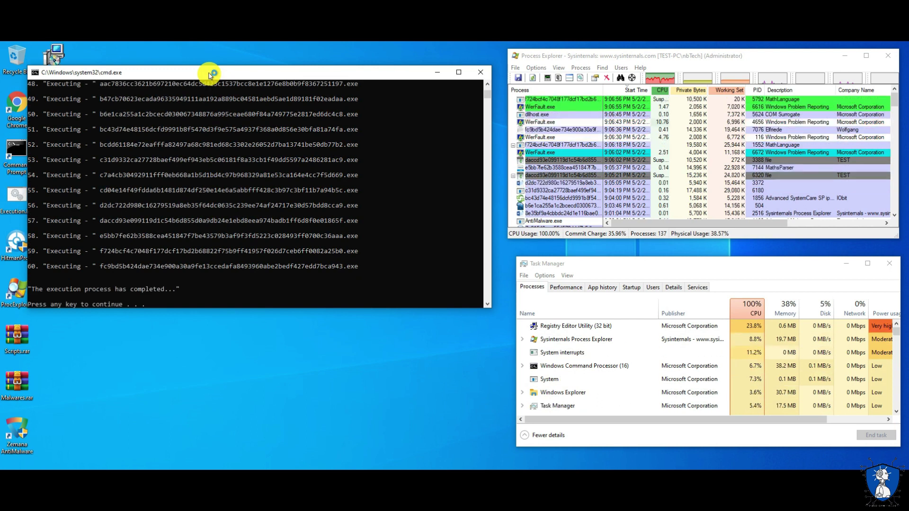
# - Close the finished batch window and relaunch Zemana AntiMalware as administrator for the custom scan
pyautogui.press('Return')
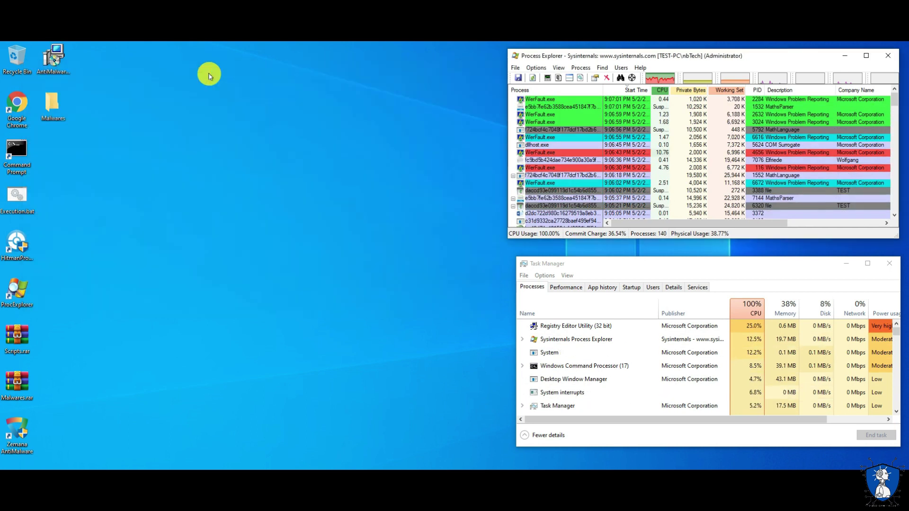
pyautogui.doubleClick(19, 428)
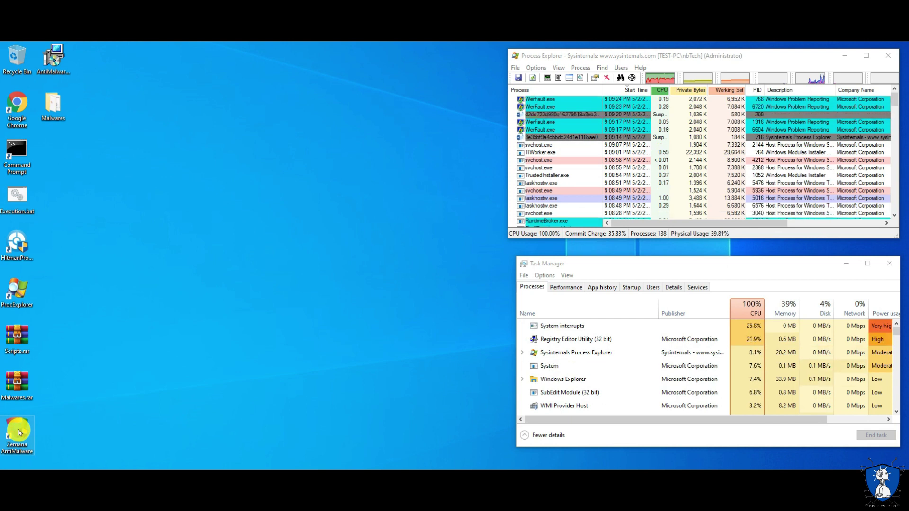
pyautogui.rightClick(14, 428)
pyautogui.click(53, 249)
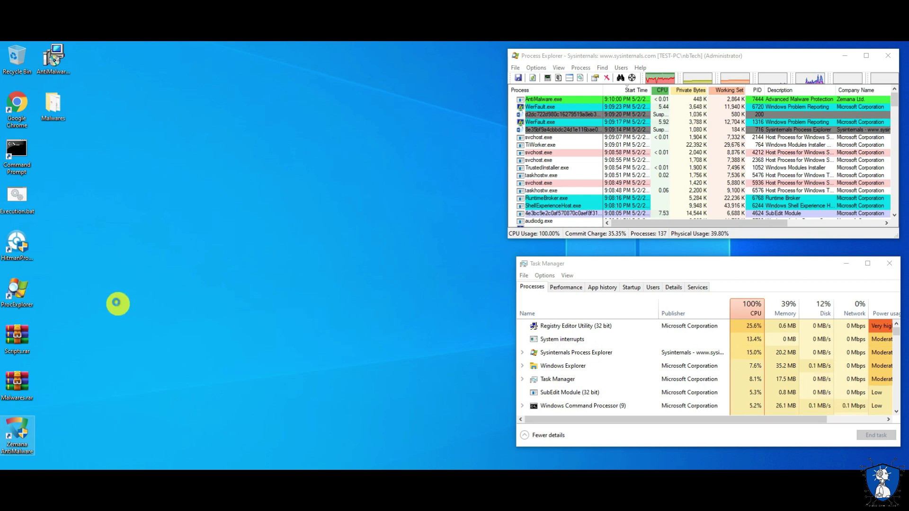
pyautogui.hotkey('shift', 'F10')
pyautogui.click(61, 247)
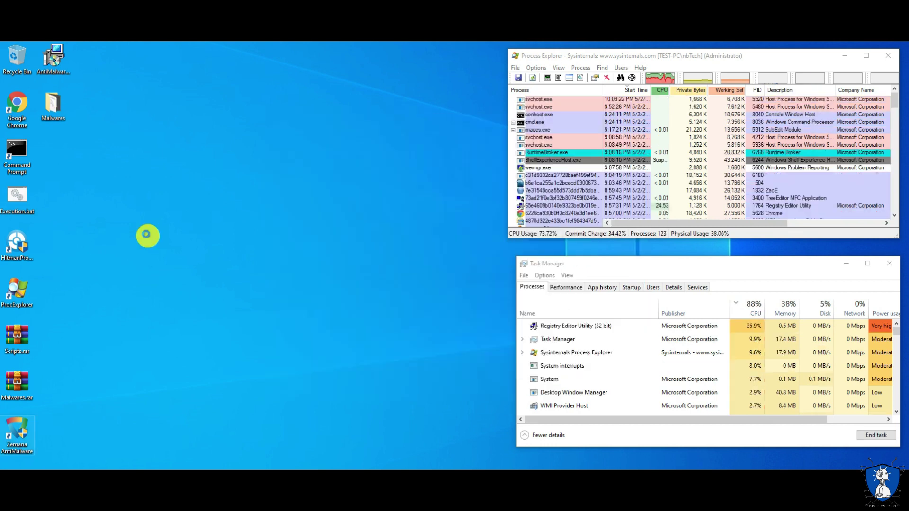
pyautogui.hotkey('shift', 'F10')
pyautogui.click(70, 240)
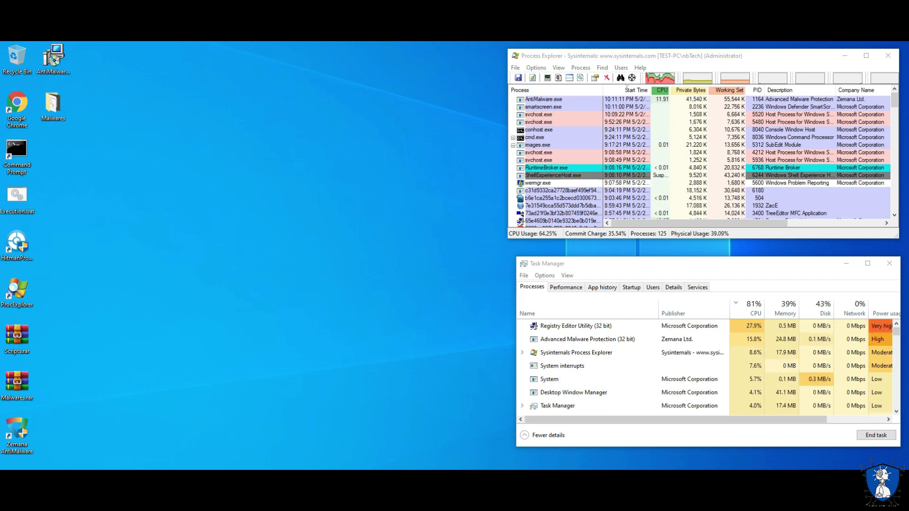
pyautogui.click(532, 287)
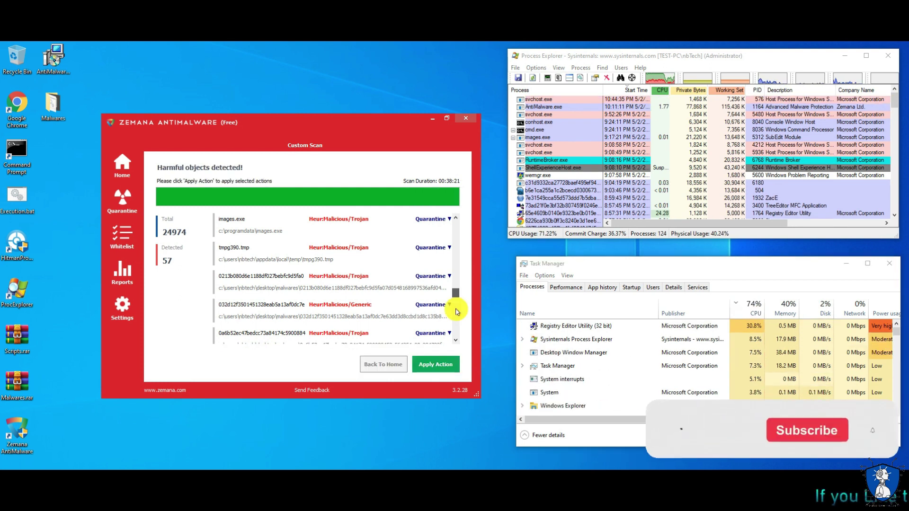
# - Apply the Quarantine action to all 57 detected threats
pyautogui.scroll(-15, 450, 301)
pyautogui.click(432, 364)
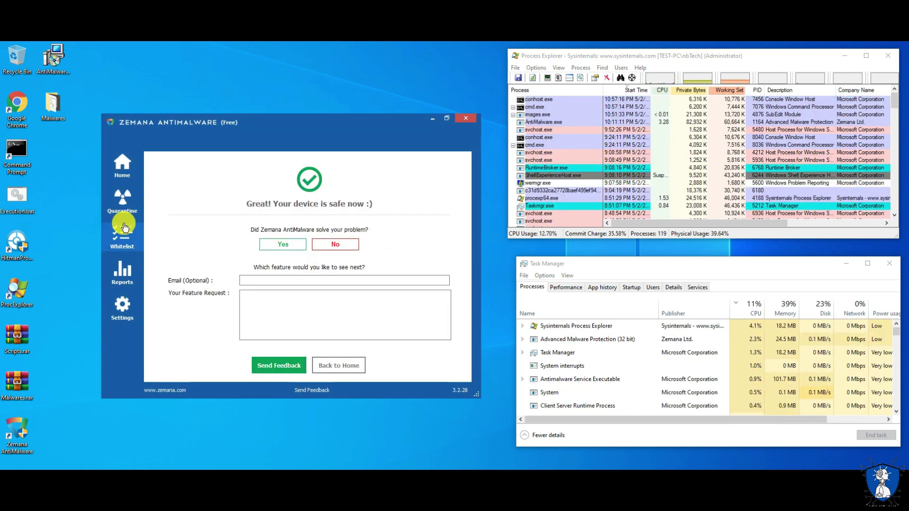
# - Return home, scroll through Zemana's quarantine list, and reopen the Malwares folder
pyautogui.click(322, 364)
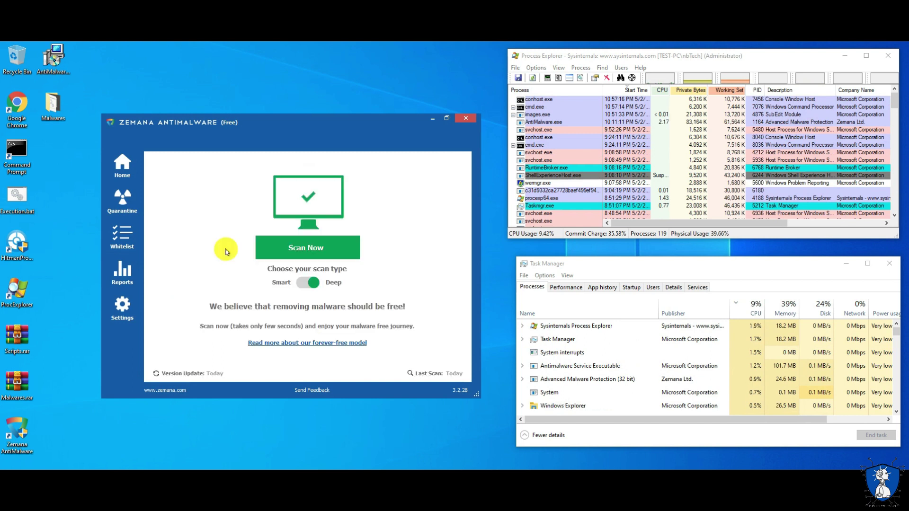
pyautogui.click(122, 201)
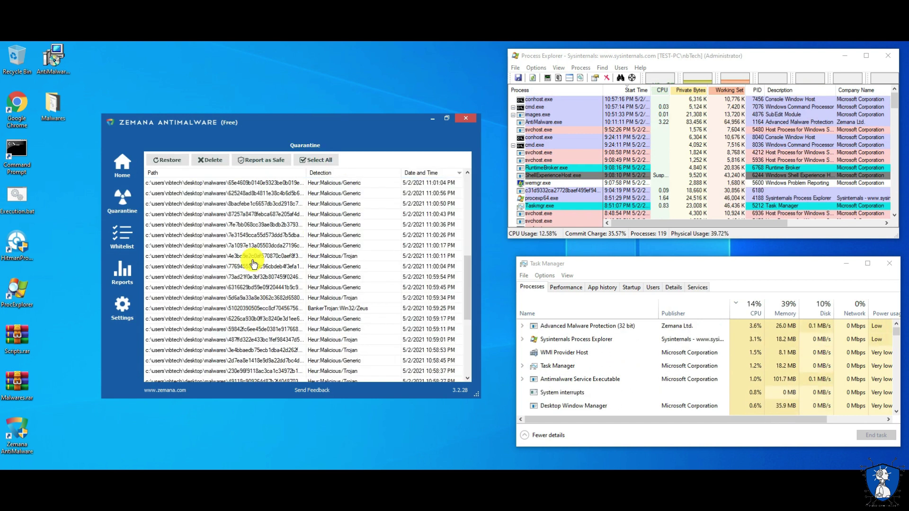
pyautogui.scroll(-8, 254, 263)
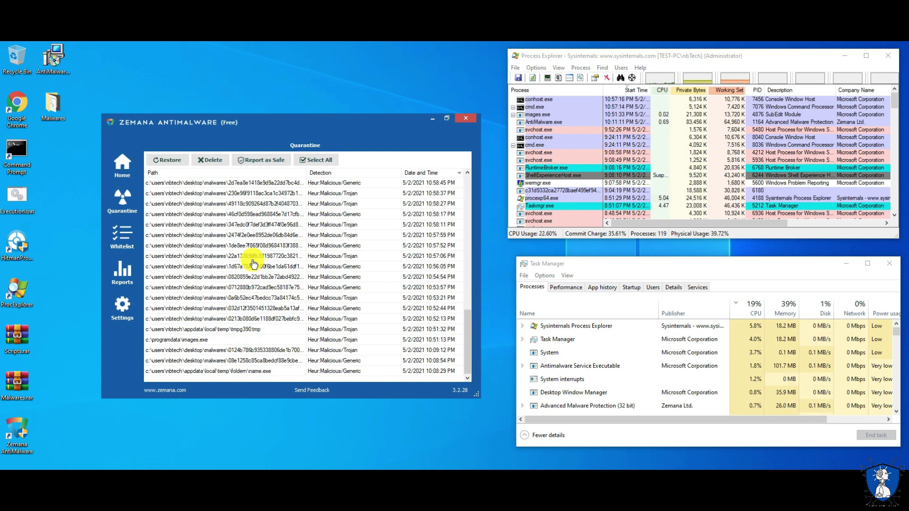
pyautogui.scroll(6, 254, 264)
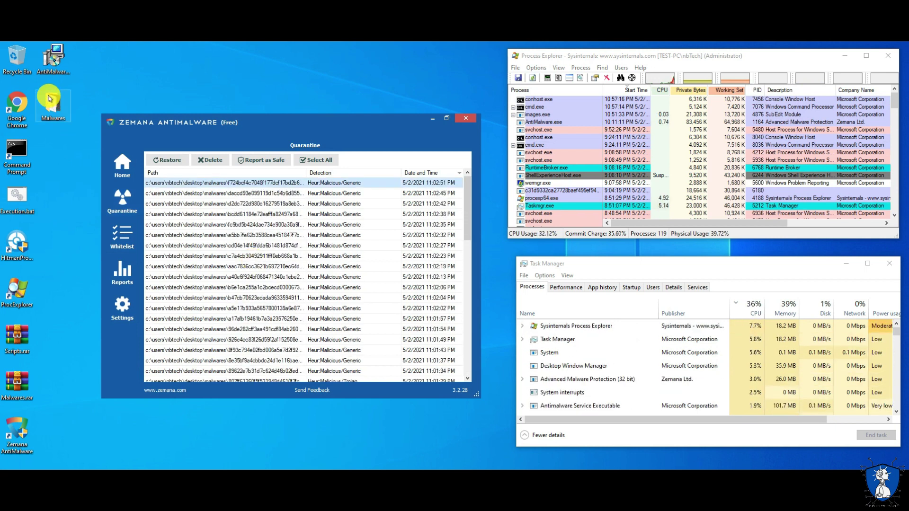
pyautogui.press('Return')
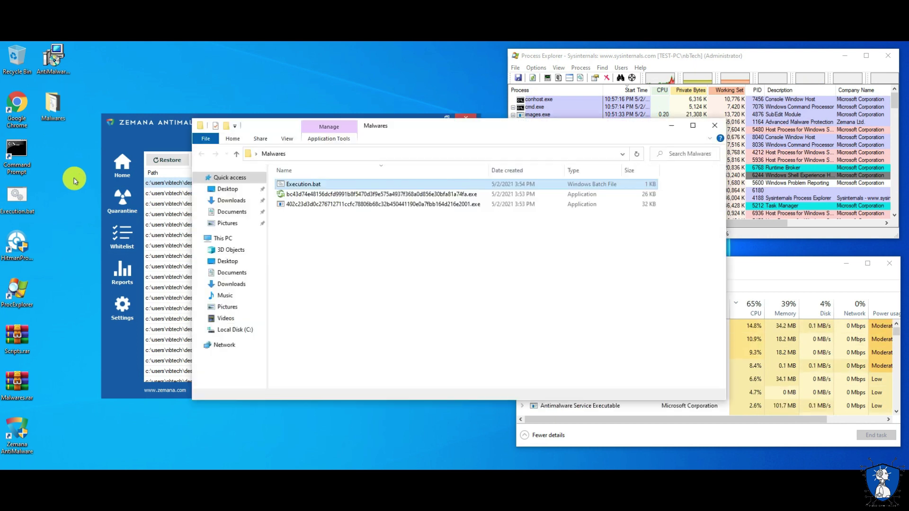
# - Confirm Execution.bat remains in Malwares, close Explorer, then check and close Task Manager's Startup list
pyautogui.click(273, 185)
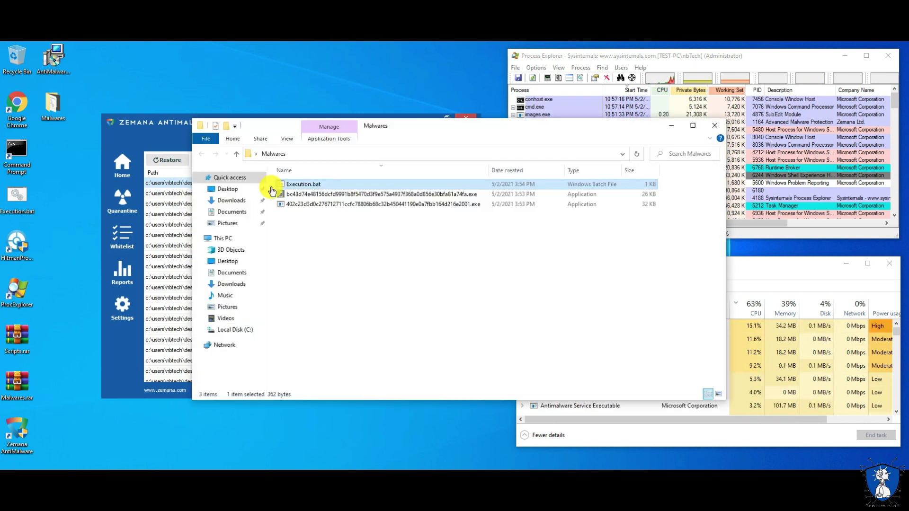
pyautogui.click(300, 217)
pyautogui.click(713, 126)
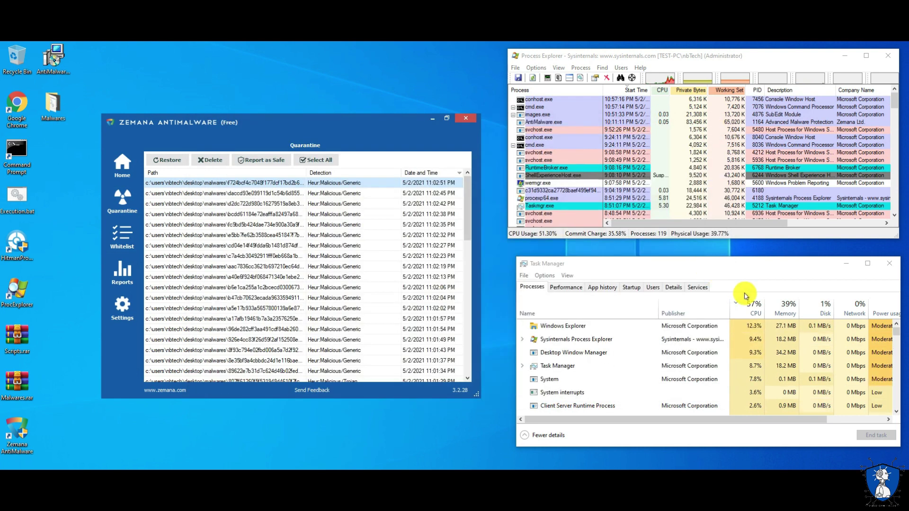
pyautogui.click(629, 289)
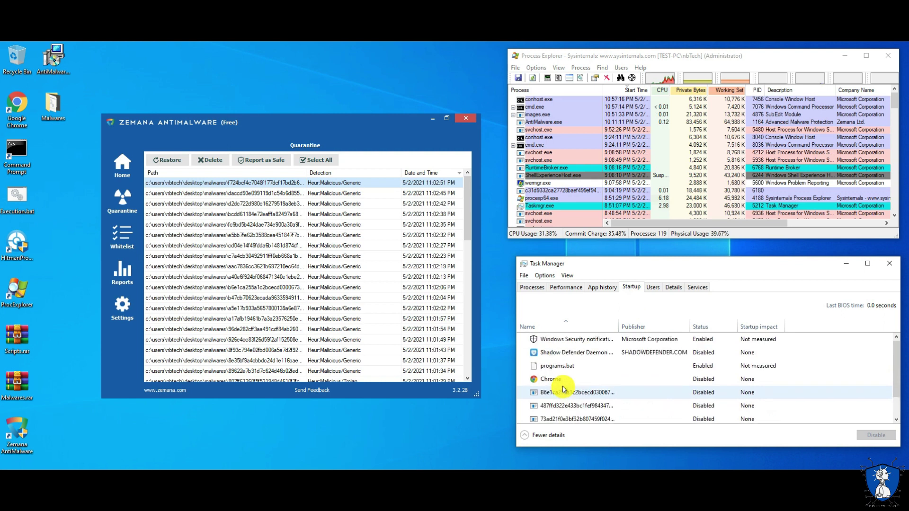
pyautogui.click(887, 264)
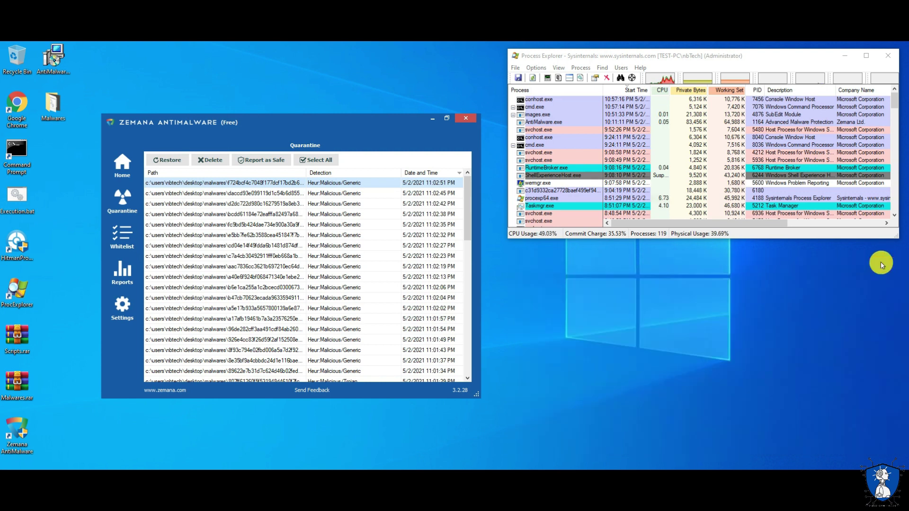
# - Close Process Explorer, then return Zemana to its home screen and exit it
pyautogui.click(539, 191)
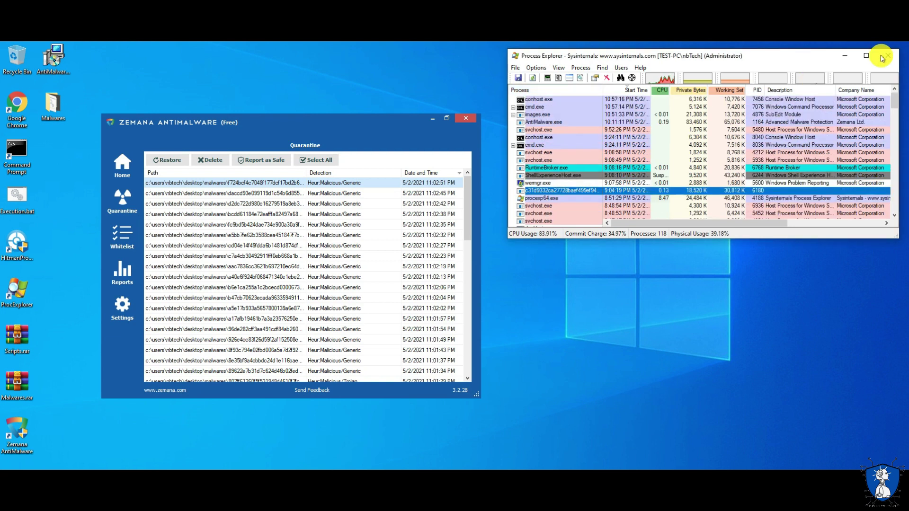
pyautogui.click(882, 57)
pyautogui.moveTo(351, 132); pyautogui.dragTo(379, 87)
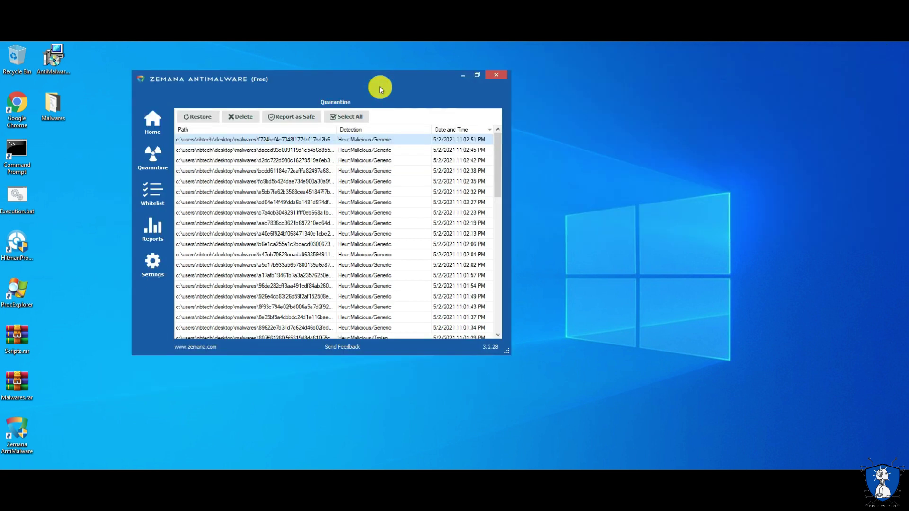
pyautogui.click(155, 119)
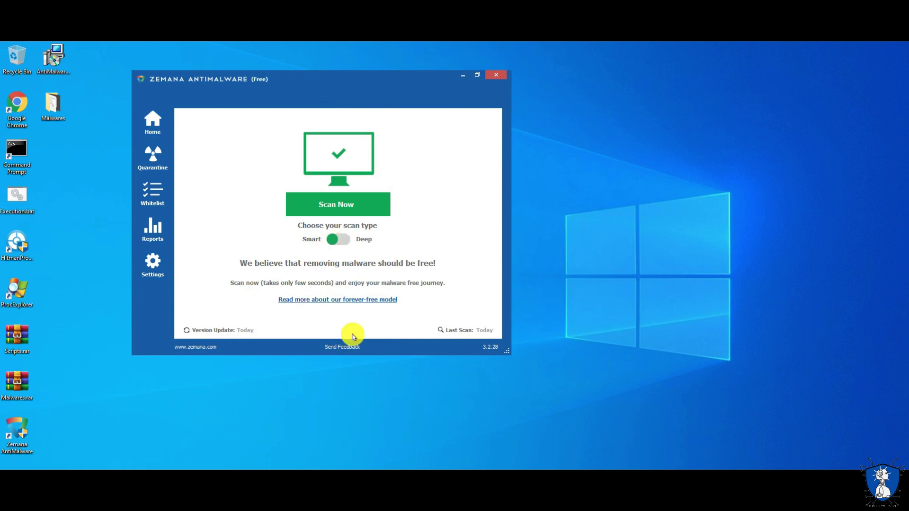
pyautogui.click(496, 78)
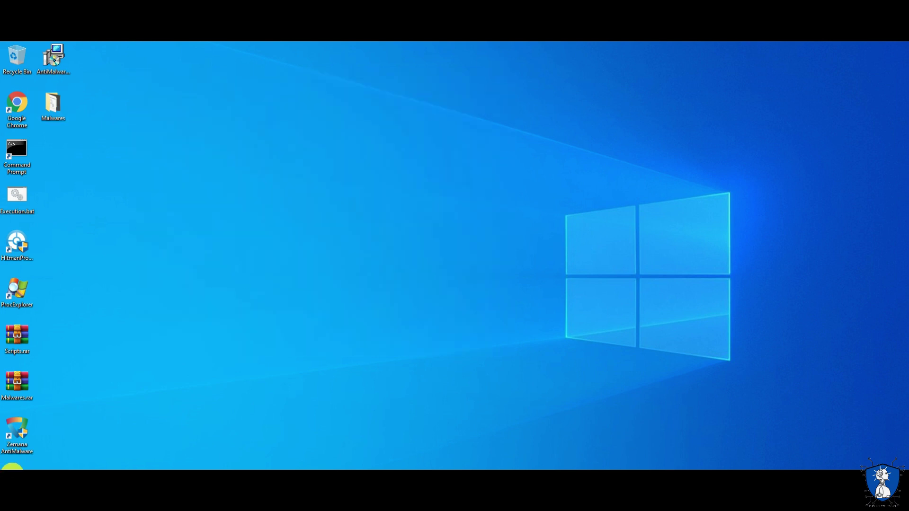
# - Launch Zemana AntiMalware as administrator from the Start menu, then open Task Manager from the taskbar
pyautogui.click(12, 471)
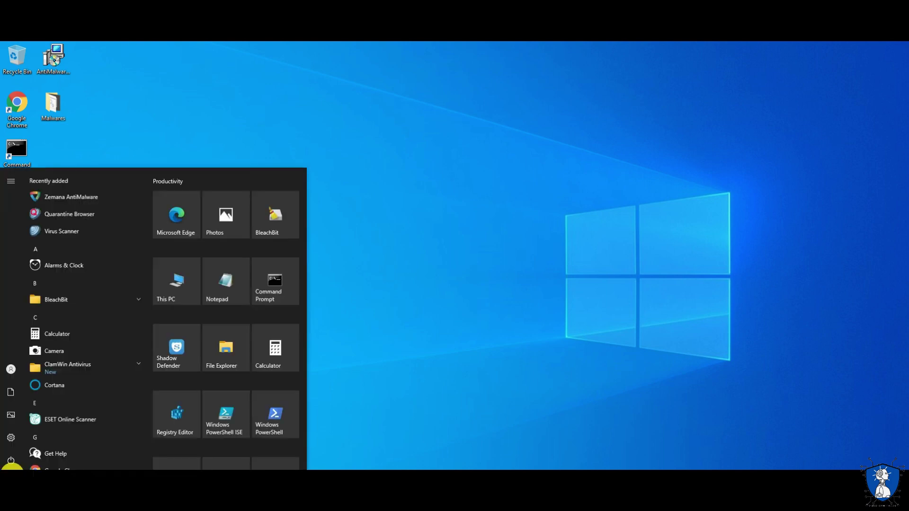
pyautogui.moveTo(19, 461)
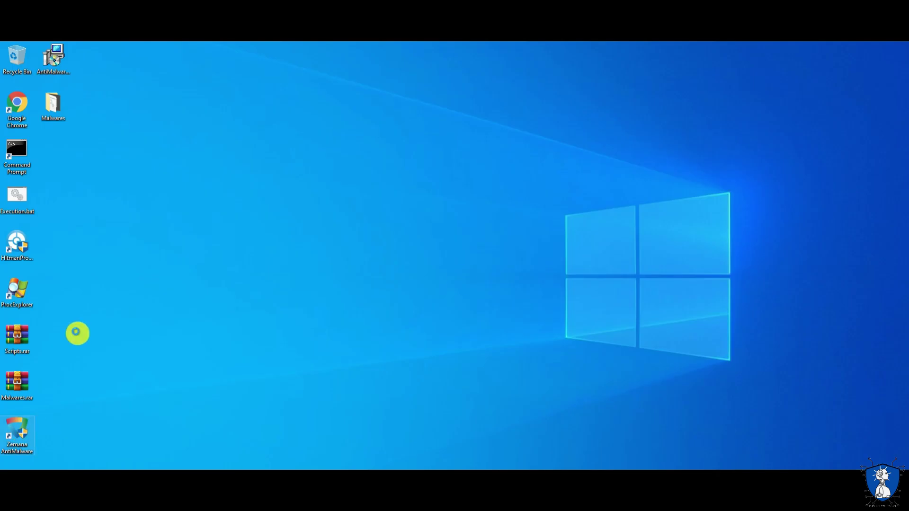
pyautogui.hotkey('shift', 'F10')
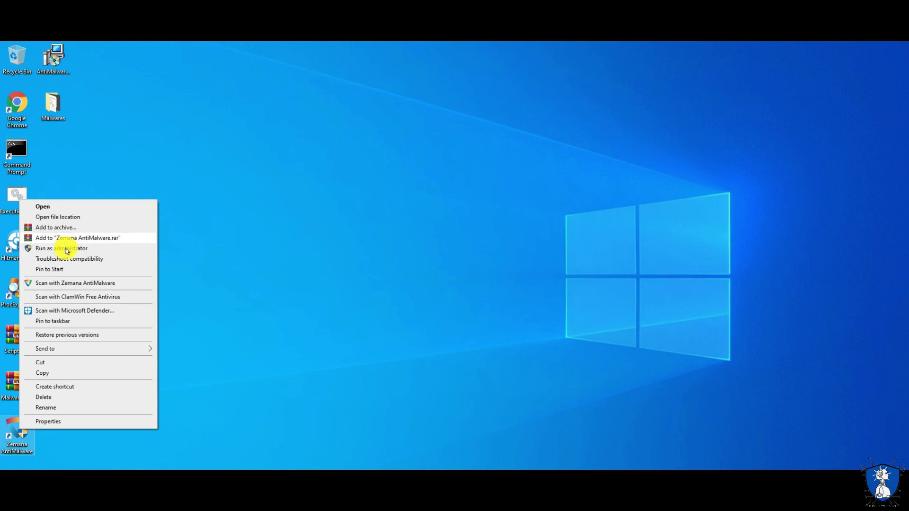
pyautogui.click(66, 249)
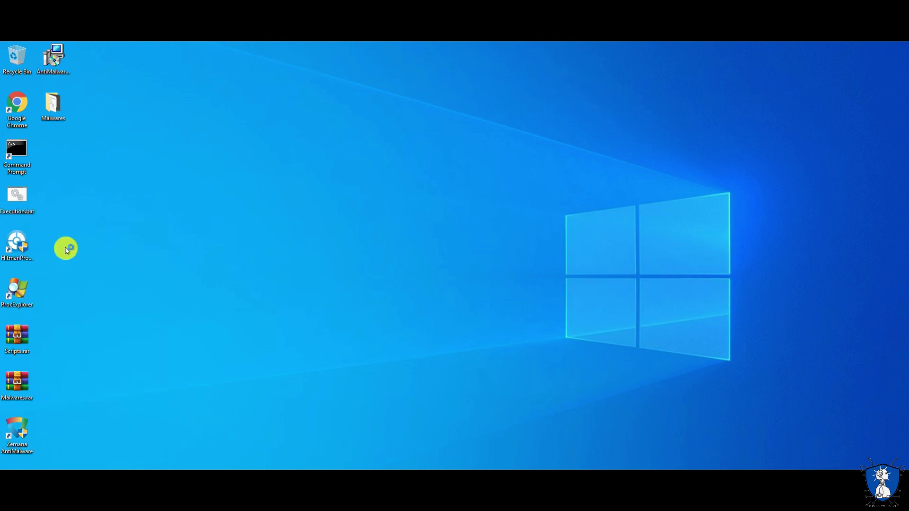
pyautogui.rightClick(532, 471)
pyautogui.click(562, 432)
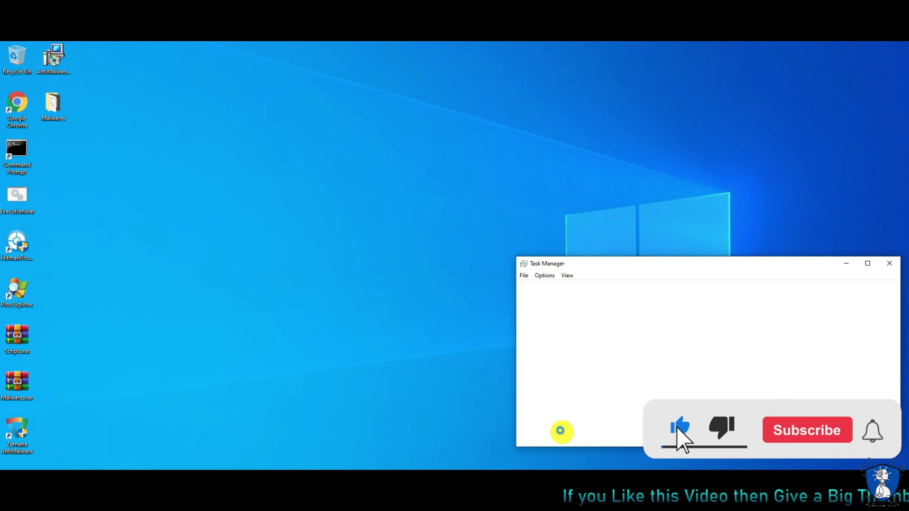
# - Review Task Manager's Startup programs, then return to the running processes list
pyautogui.click(638, 290)
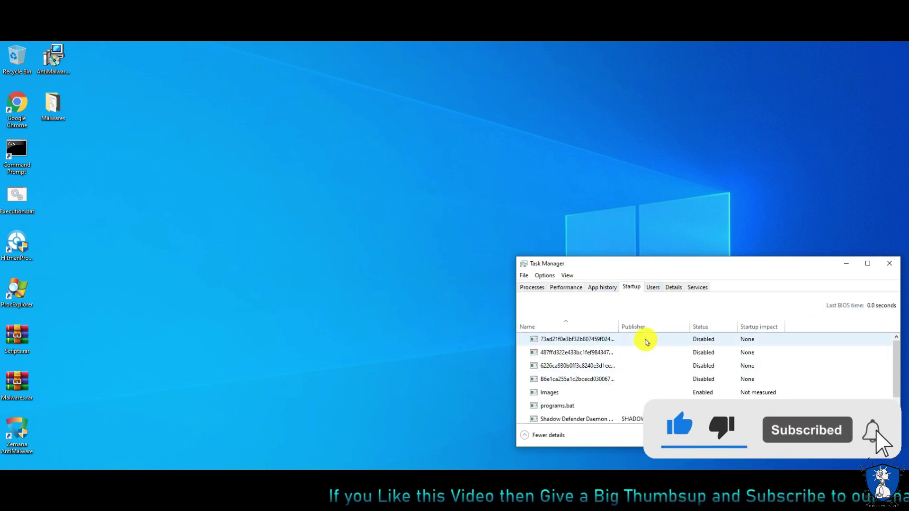
pyautogui.scroll(-1, 642, 340)
pyautogui.click(532, 288)
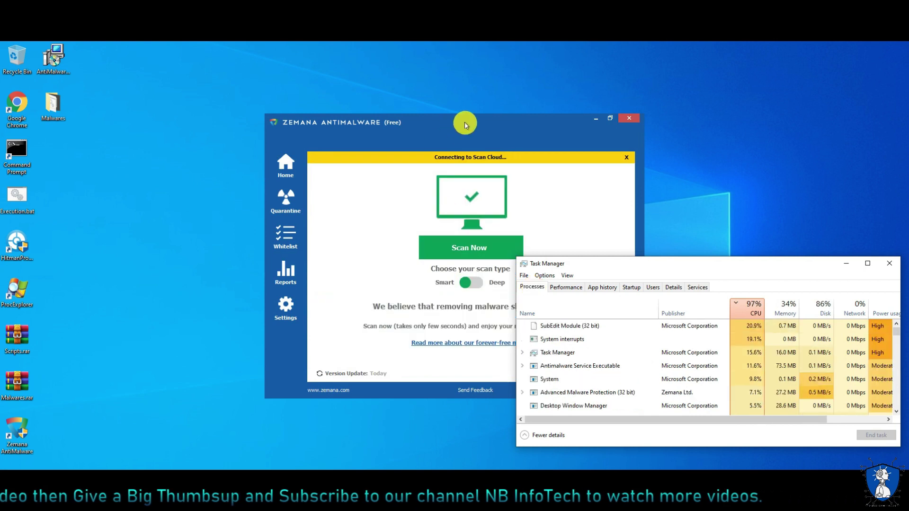
# - Run a Zemana Smart Scan, which detects nothing, then close Backup and Restore and Zemana
pyautogui.click(464, 123)
pyautogui.moveTo(464, 123); pyautogui.dragTo(318, 110)
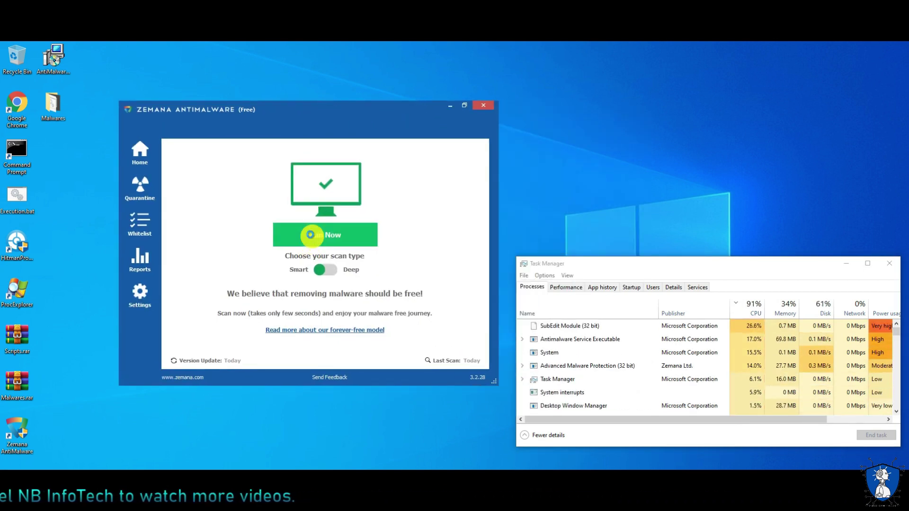
pyautogui.click(313, 240)
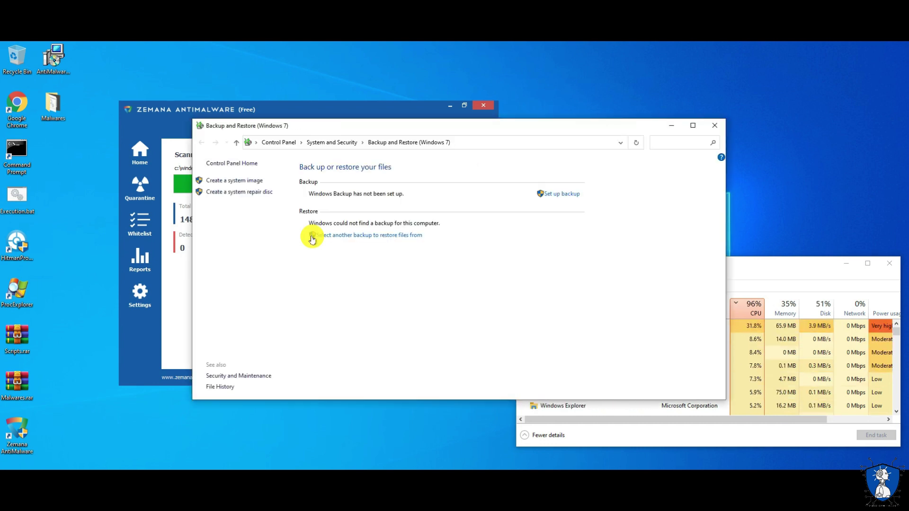
pyautogui.click(715, 126)
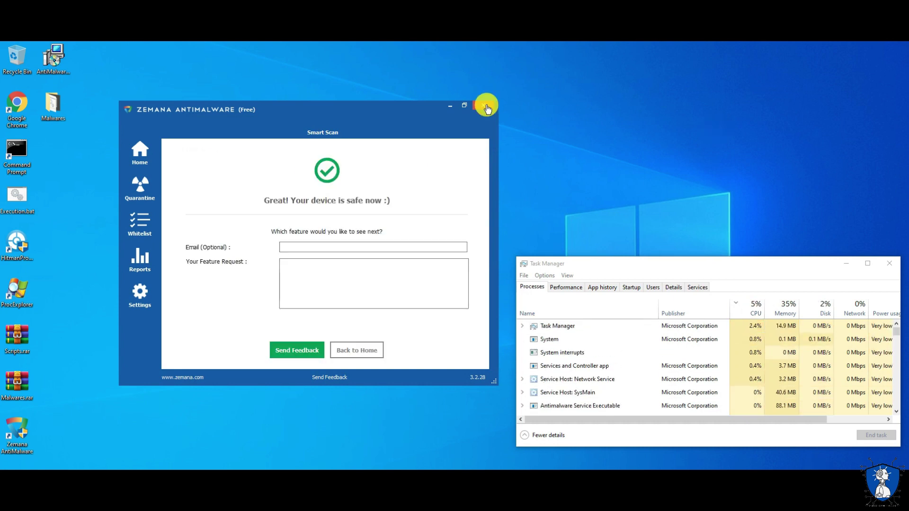
pyautogui.click(486, 108)
# - Run a HitmanPro scan and proceed to delete the 30 tracking-cookie traces found
pyautogui.doubleClick(8, 242)
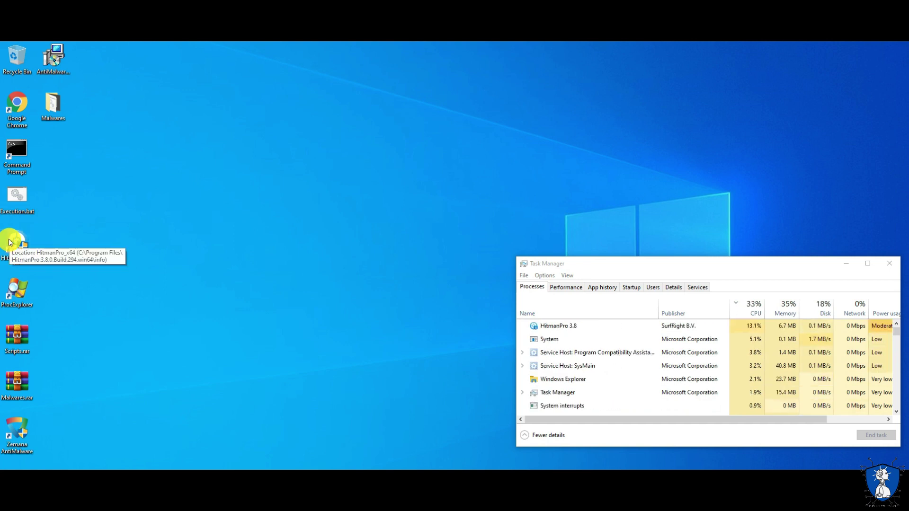
pyautogui.click(529, 376)
pyautogui.click(529, 376)
pyautogui.moveTo(415, 131); pyautogui.dragTo(284, 114)
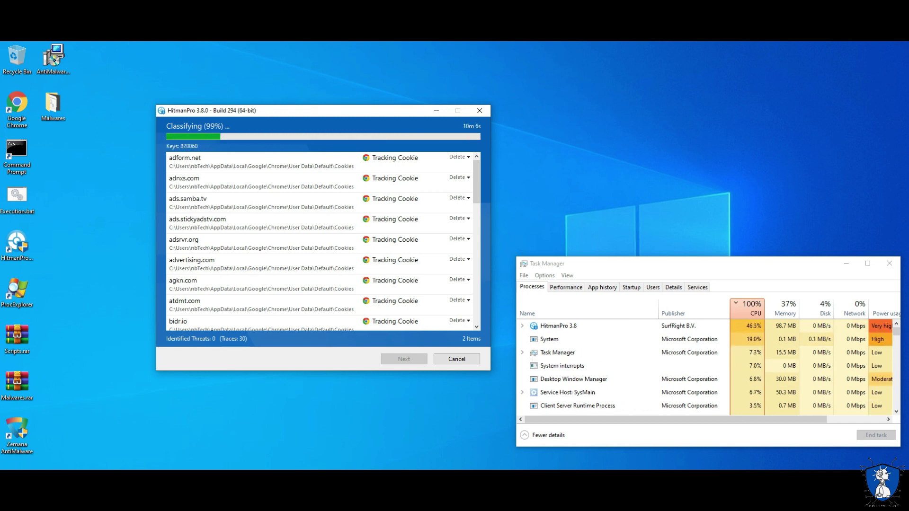
pyautogui.scroll(-8, 478, 241)
pyautogui.click(394, 361)
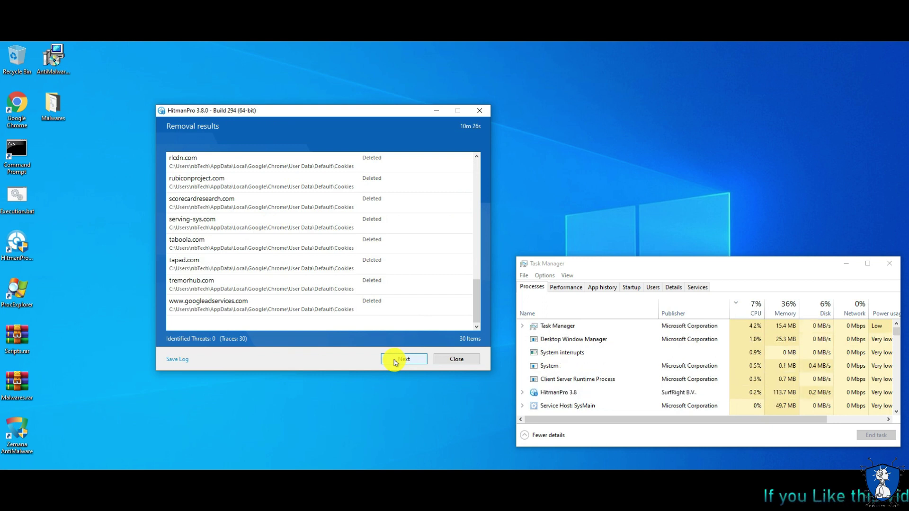
# - Close HitmanPro and disable the programs.bat startup entry in Task Manager's Startup list
pyautogui.click(393, 361)
pyautogui.click(454, 358)
pyautogui.click(631, 287)
pyautogui.click(570, 352)
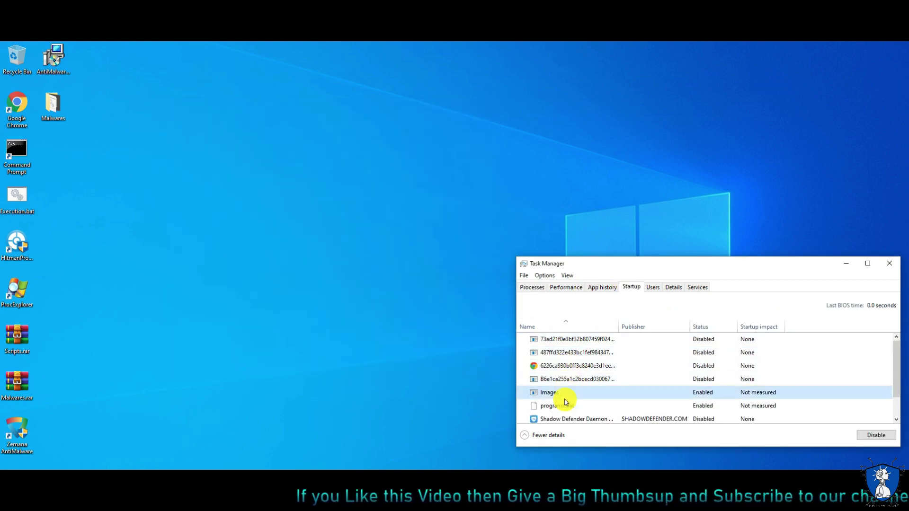
pyautogui.scroll(-1, 592, 388)
pyautogui.click(618, 375)
pyautogui.scroll(1, 620, 376)
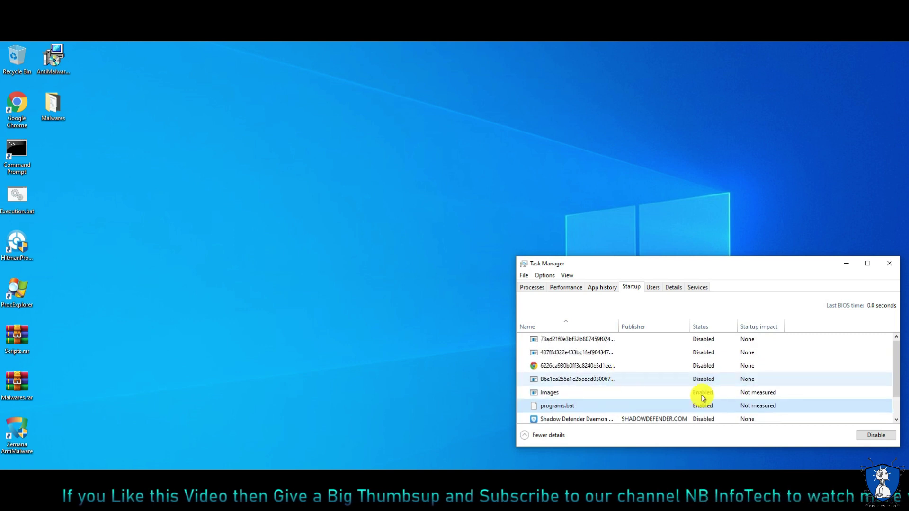
pyautogui.click(871, 434)
pyautogui.click(705, 393)
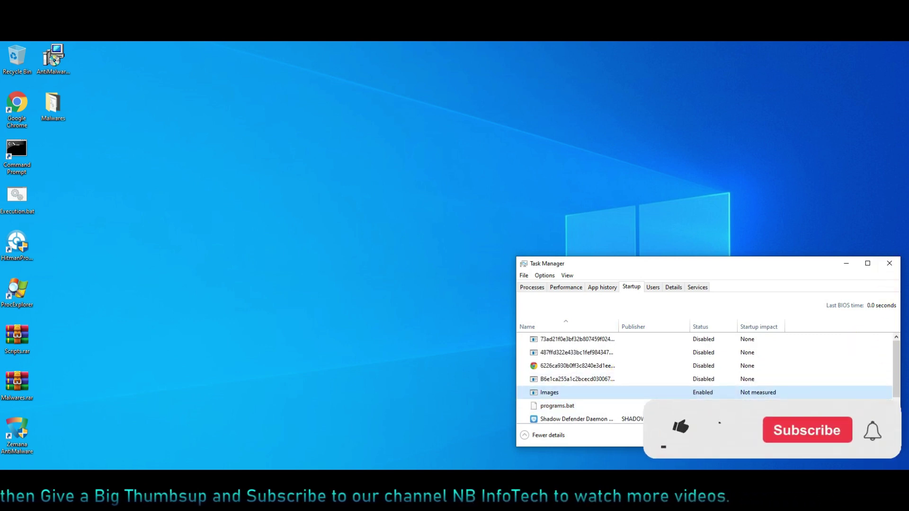